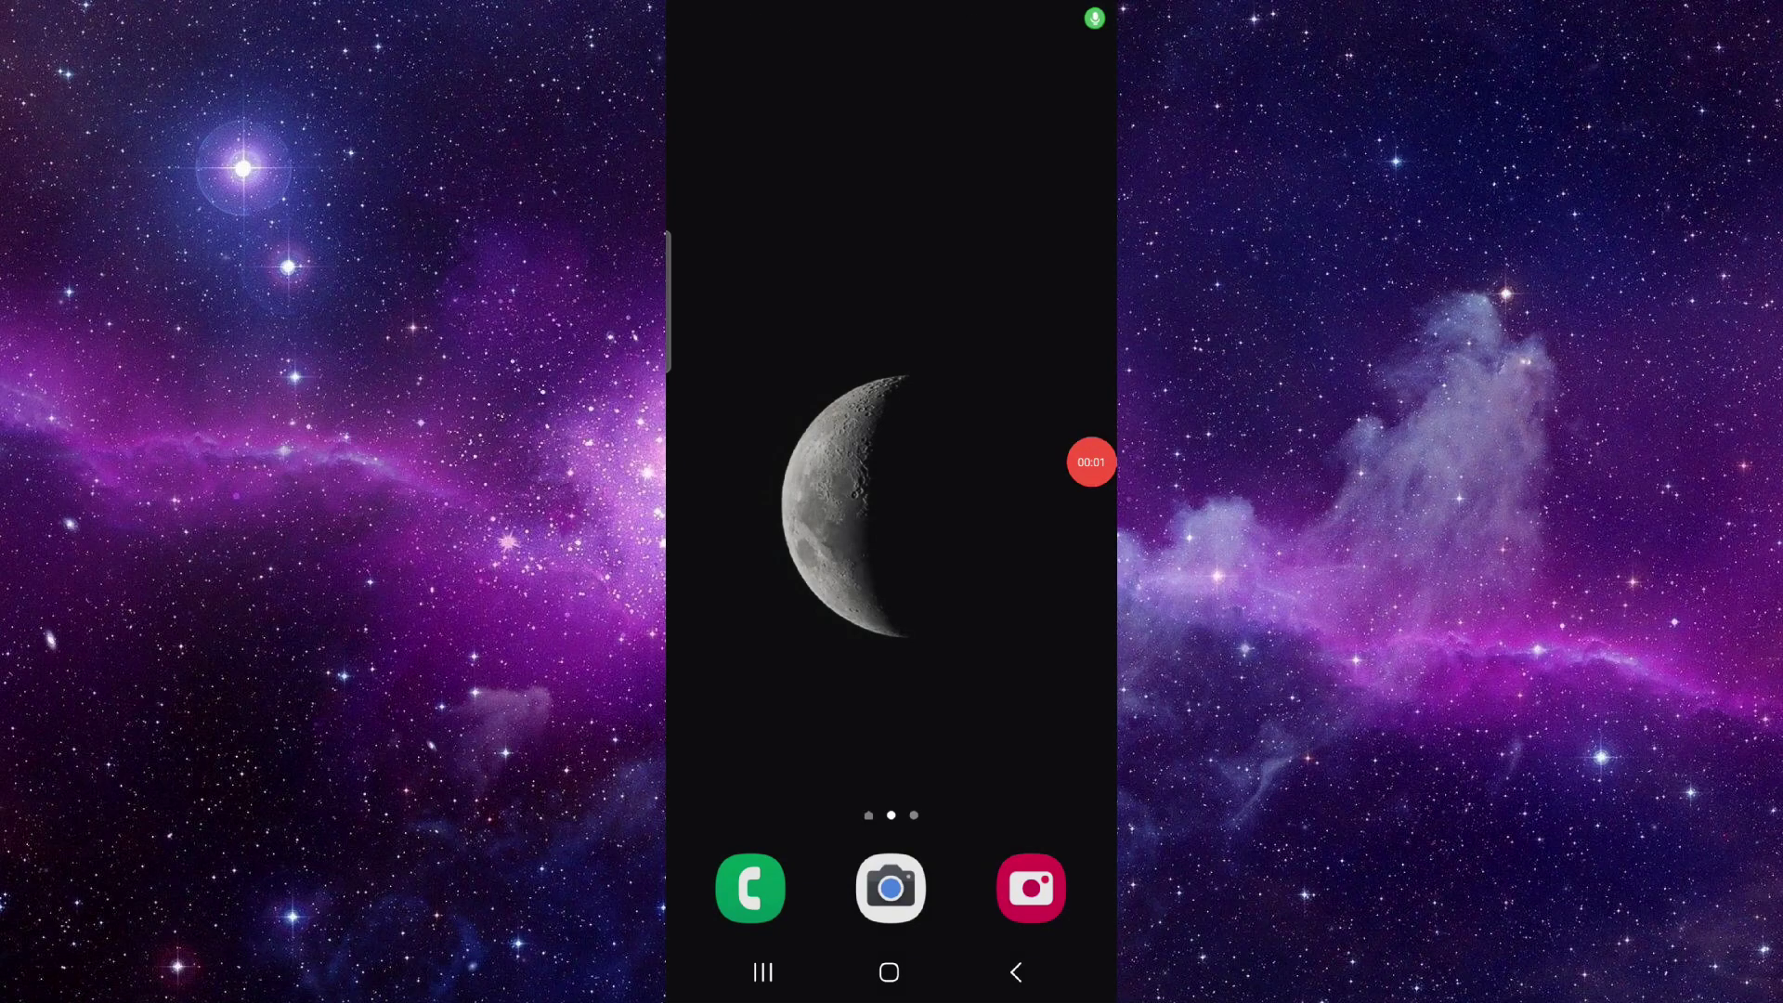
Browse the installed-apps list, backing out to home and reopening it
drag(892, 697, 891, 279)
drag(753, 557, 1059, 557)
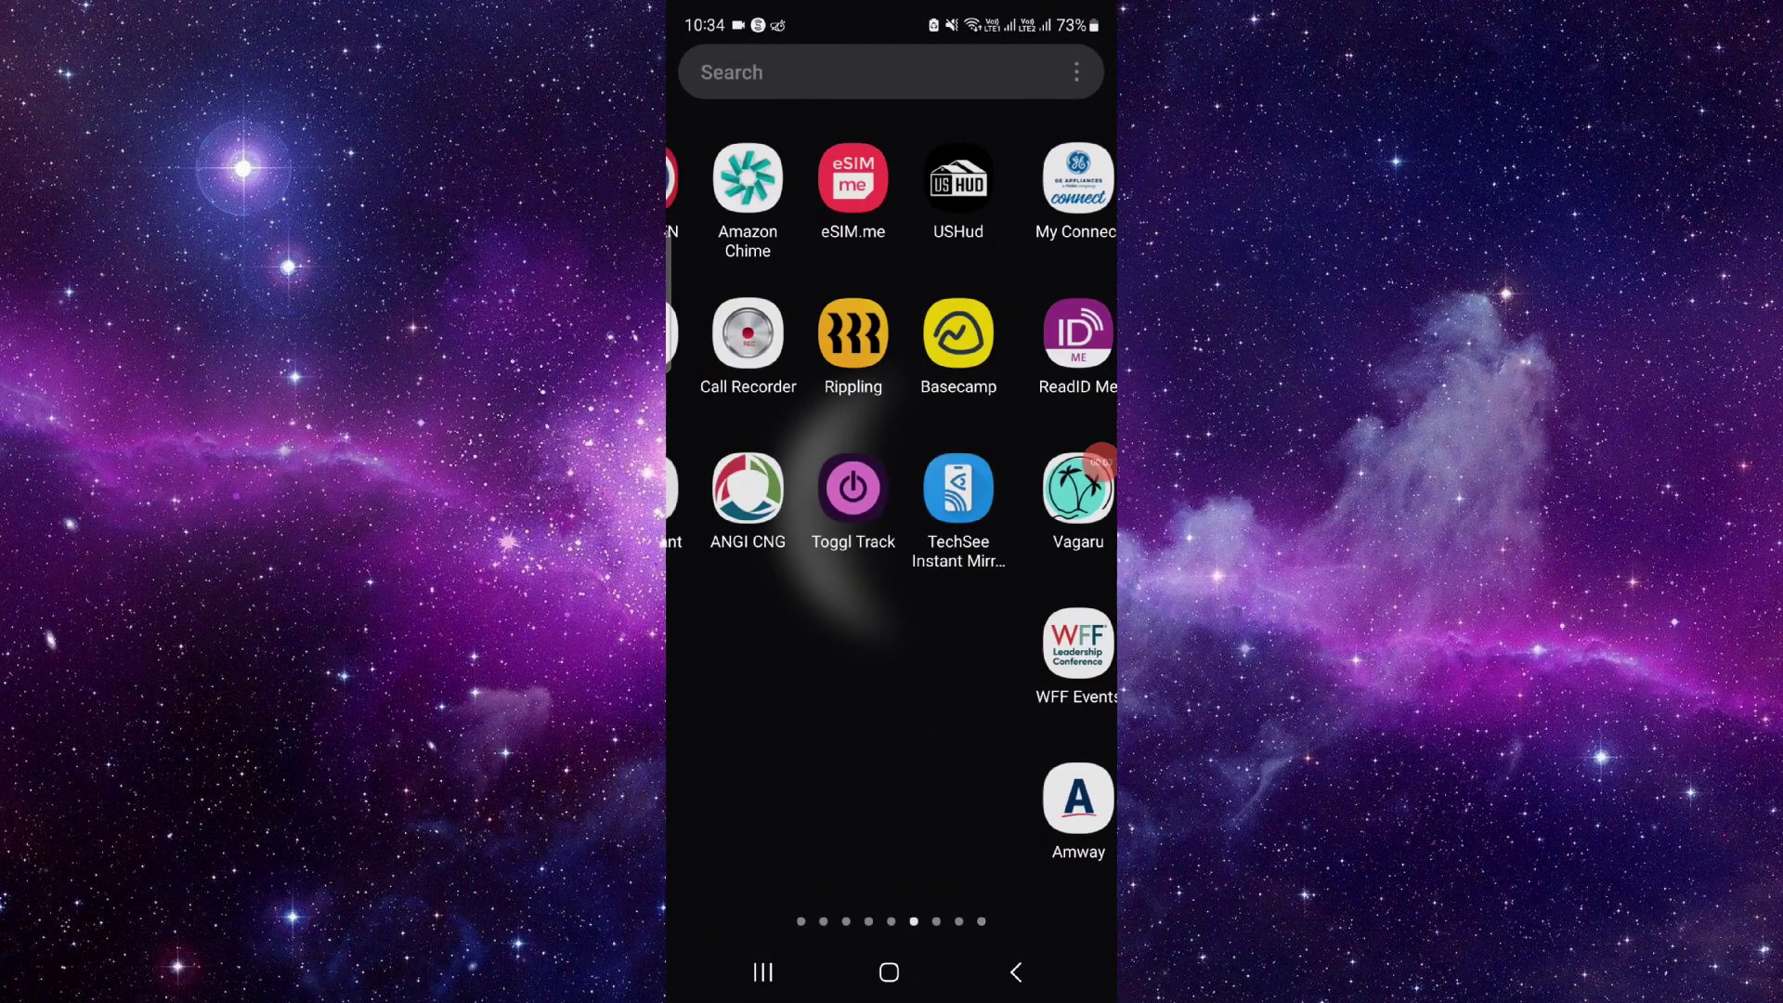
click(889, 971)
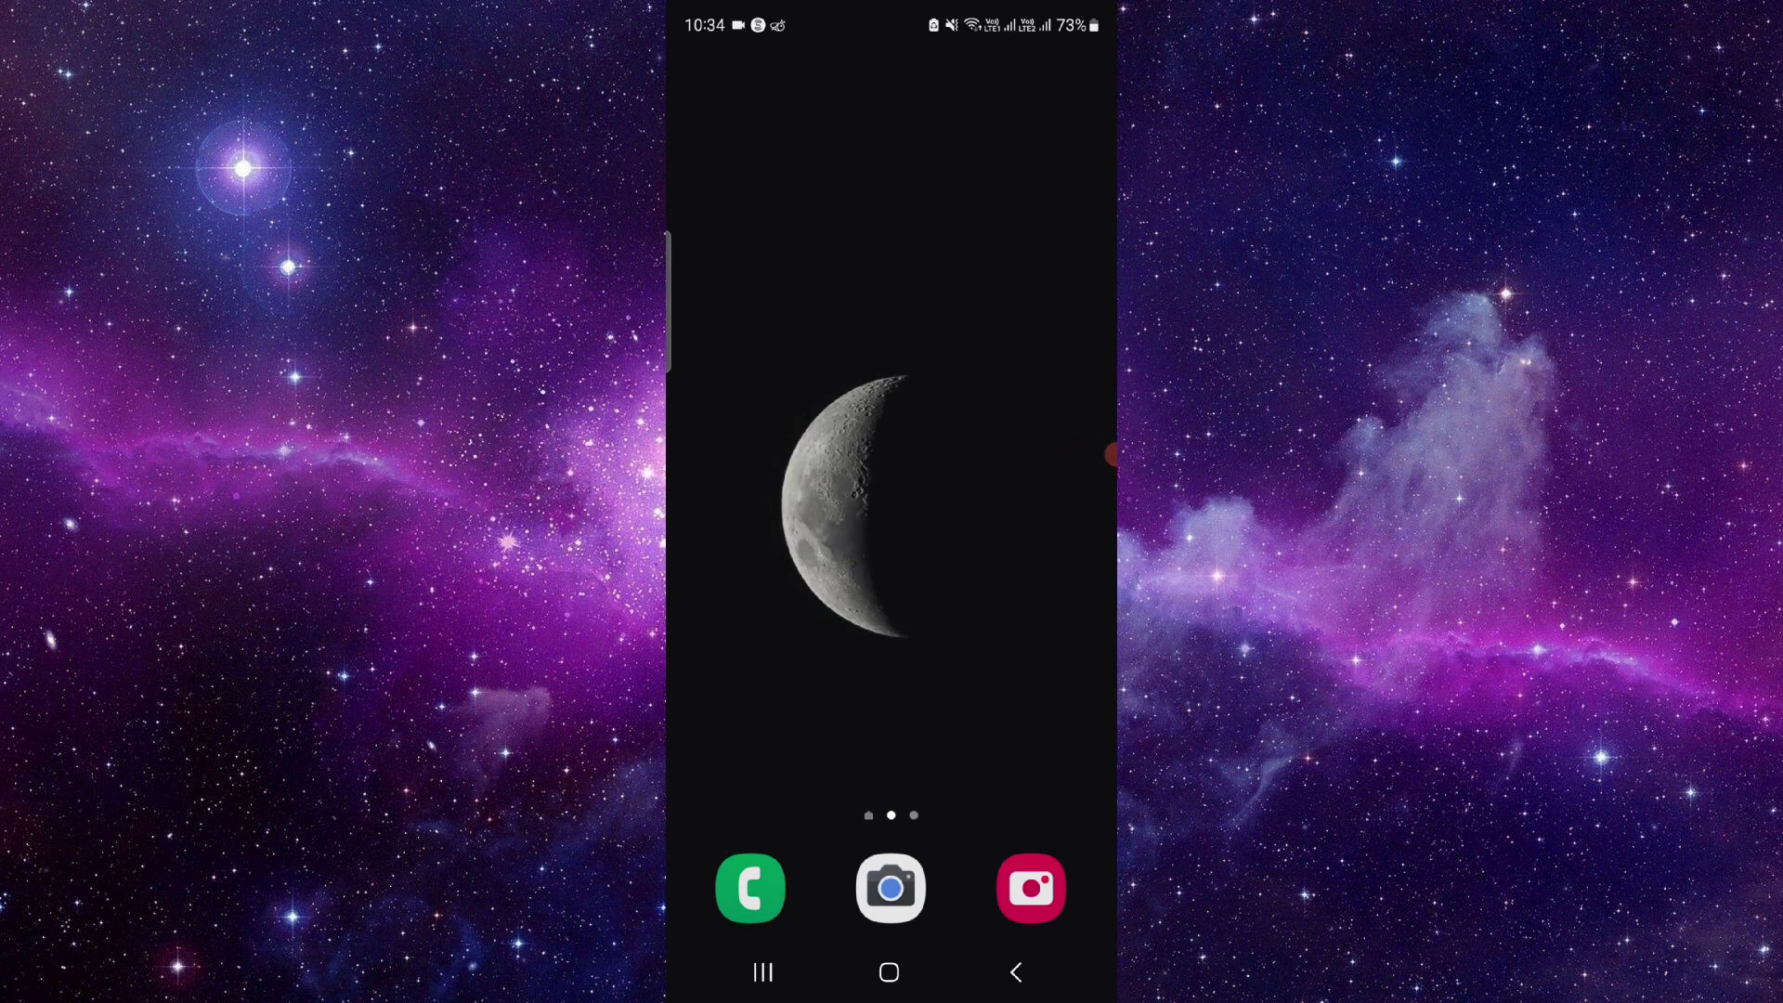
drag(891, 724, 892, 348)
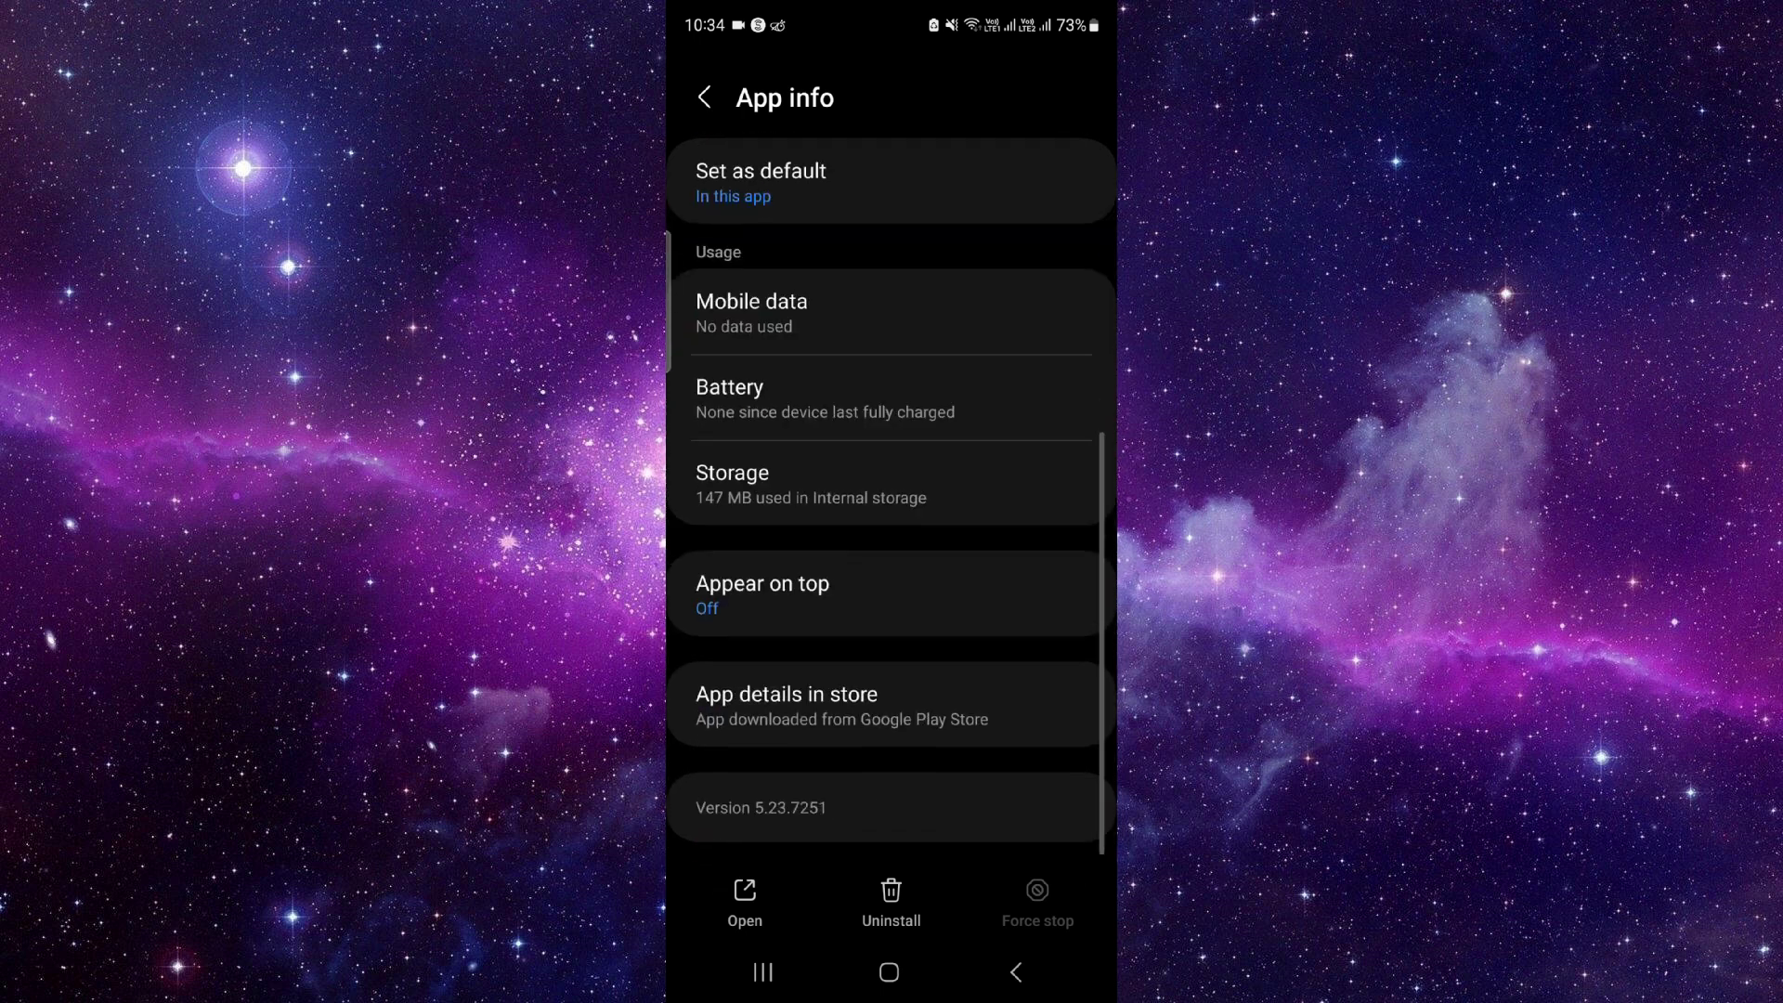
Clear all of Amazon Chime's stored data, confirm Delete, and go to its Google Play listing
click(892, 484)
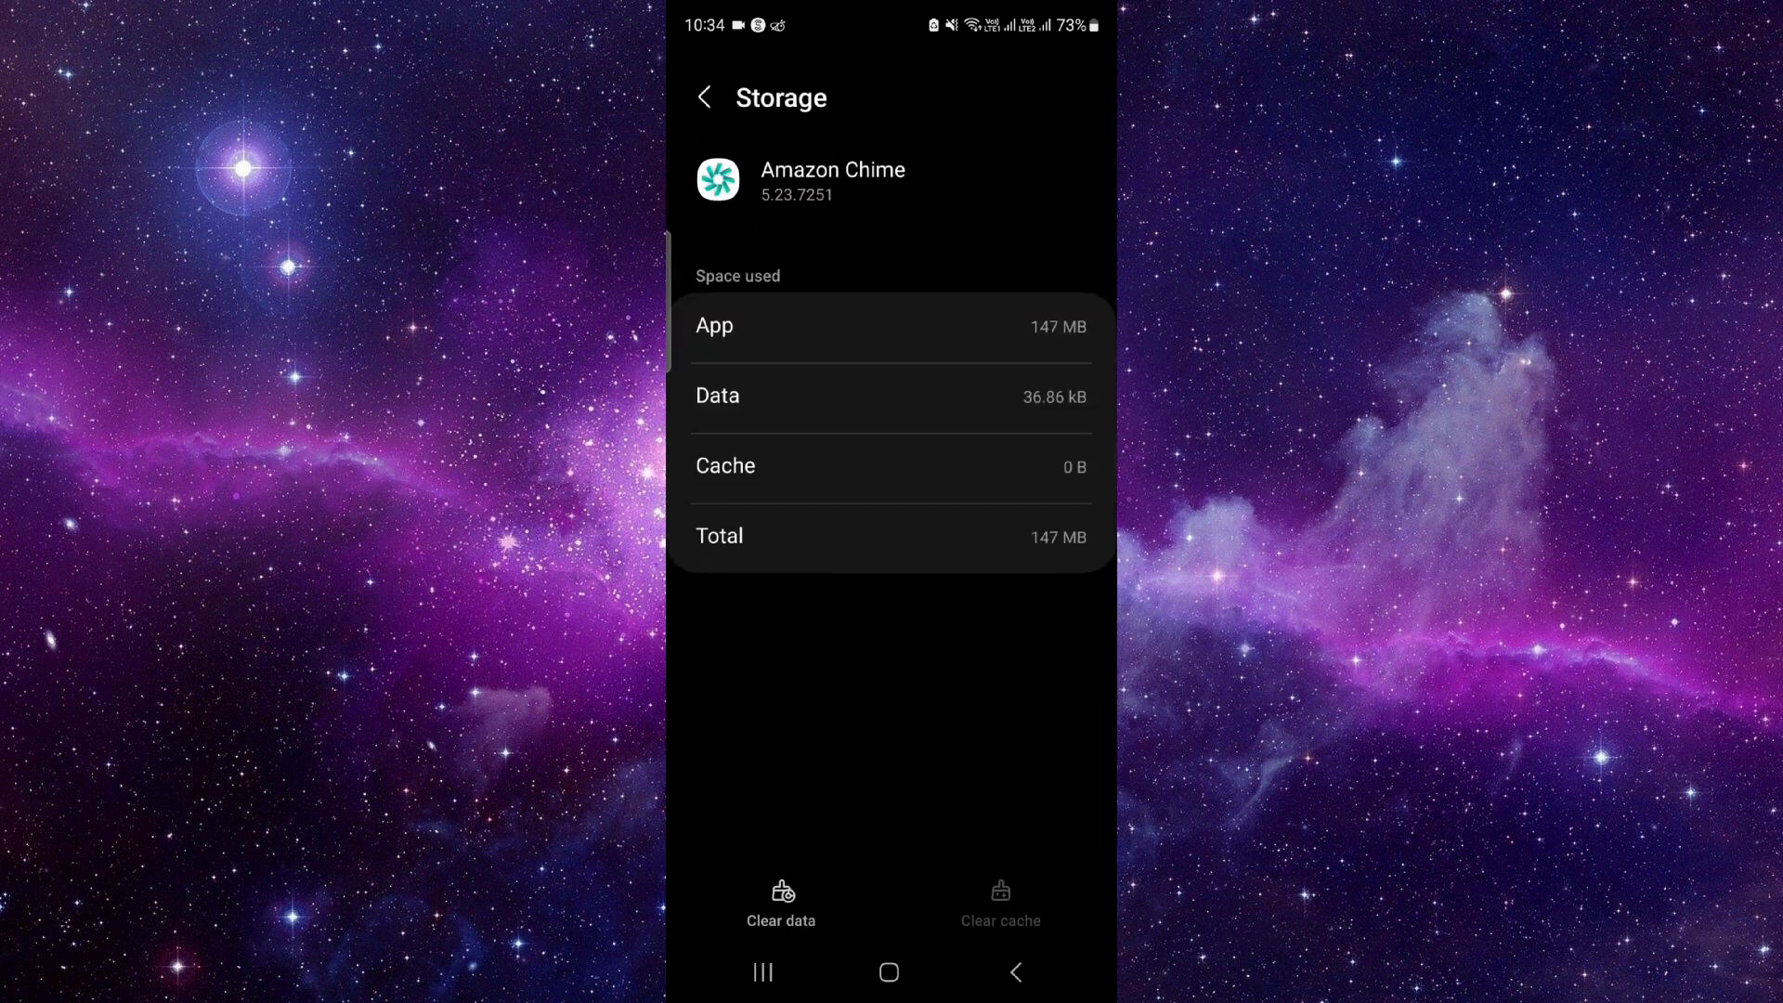
click(780, 903)
click(984, 875)
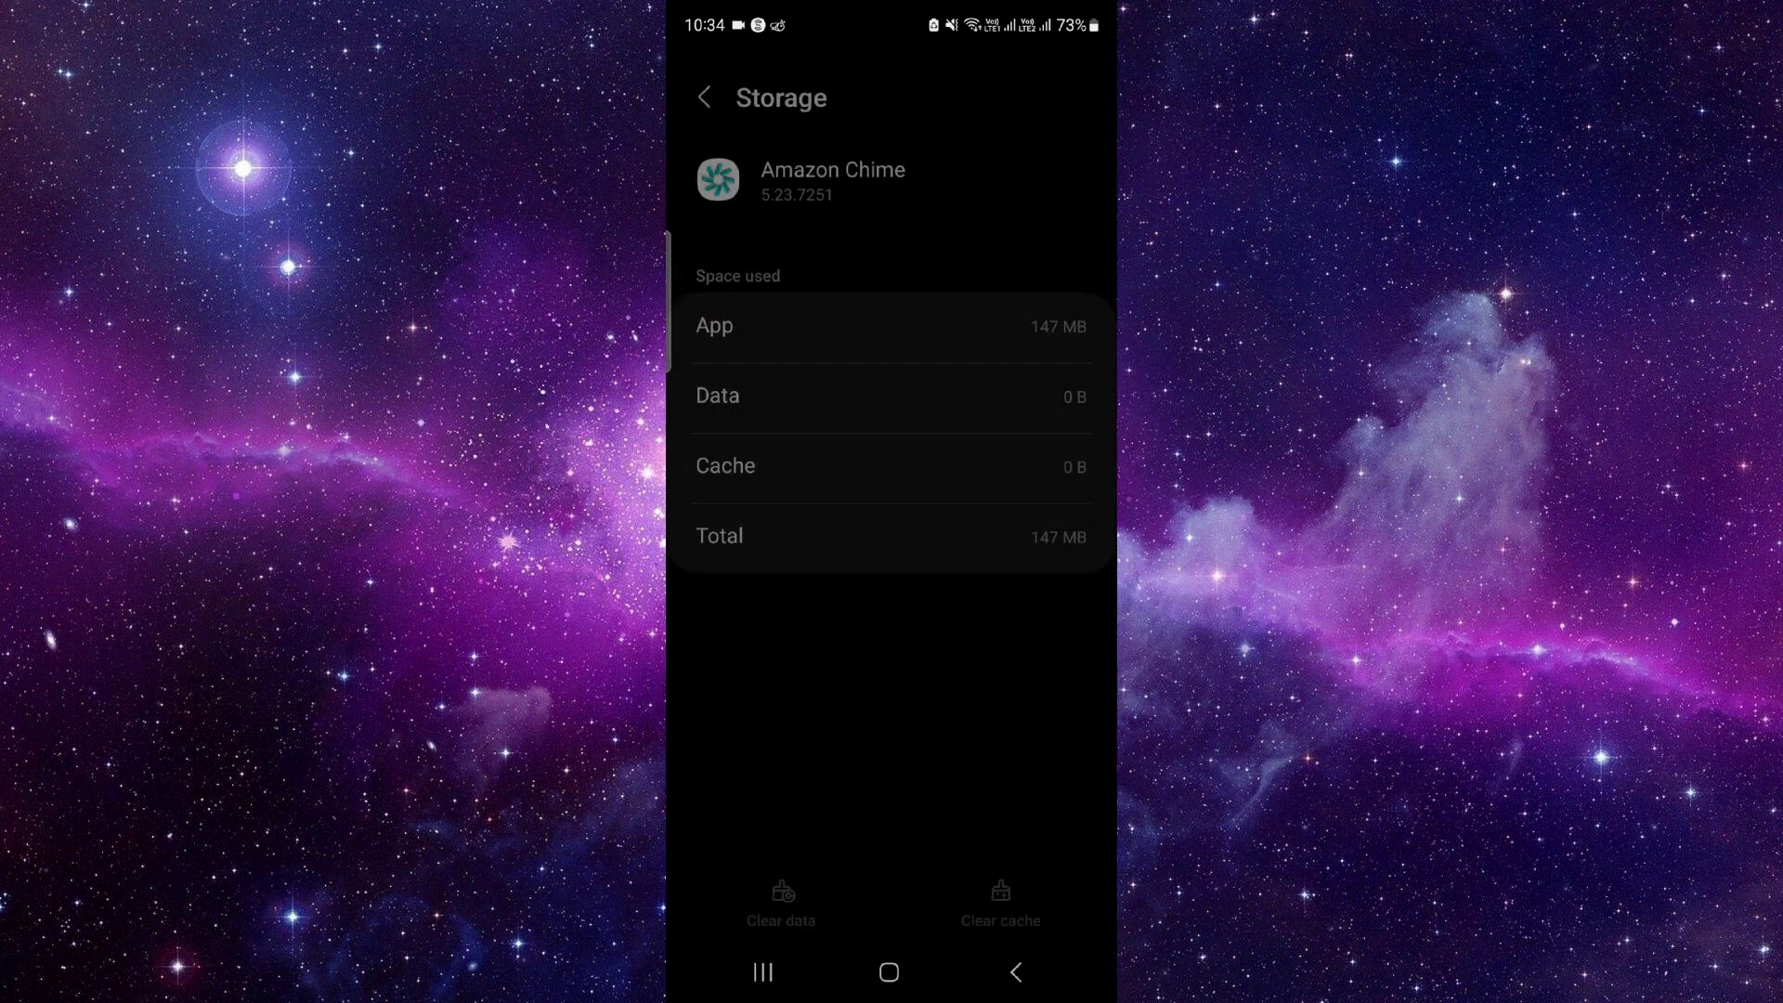
click(1015, 970)
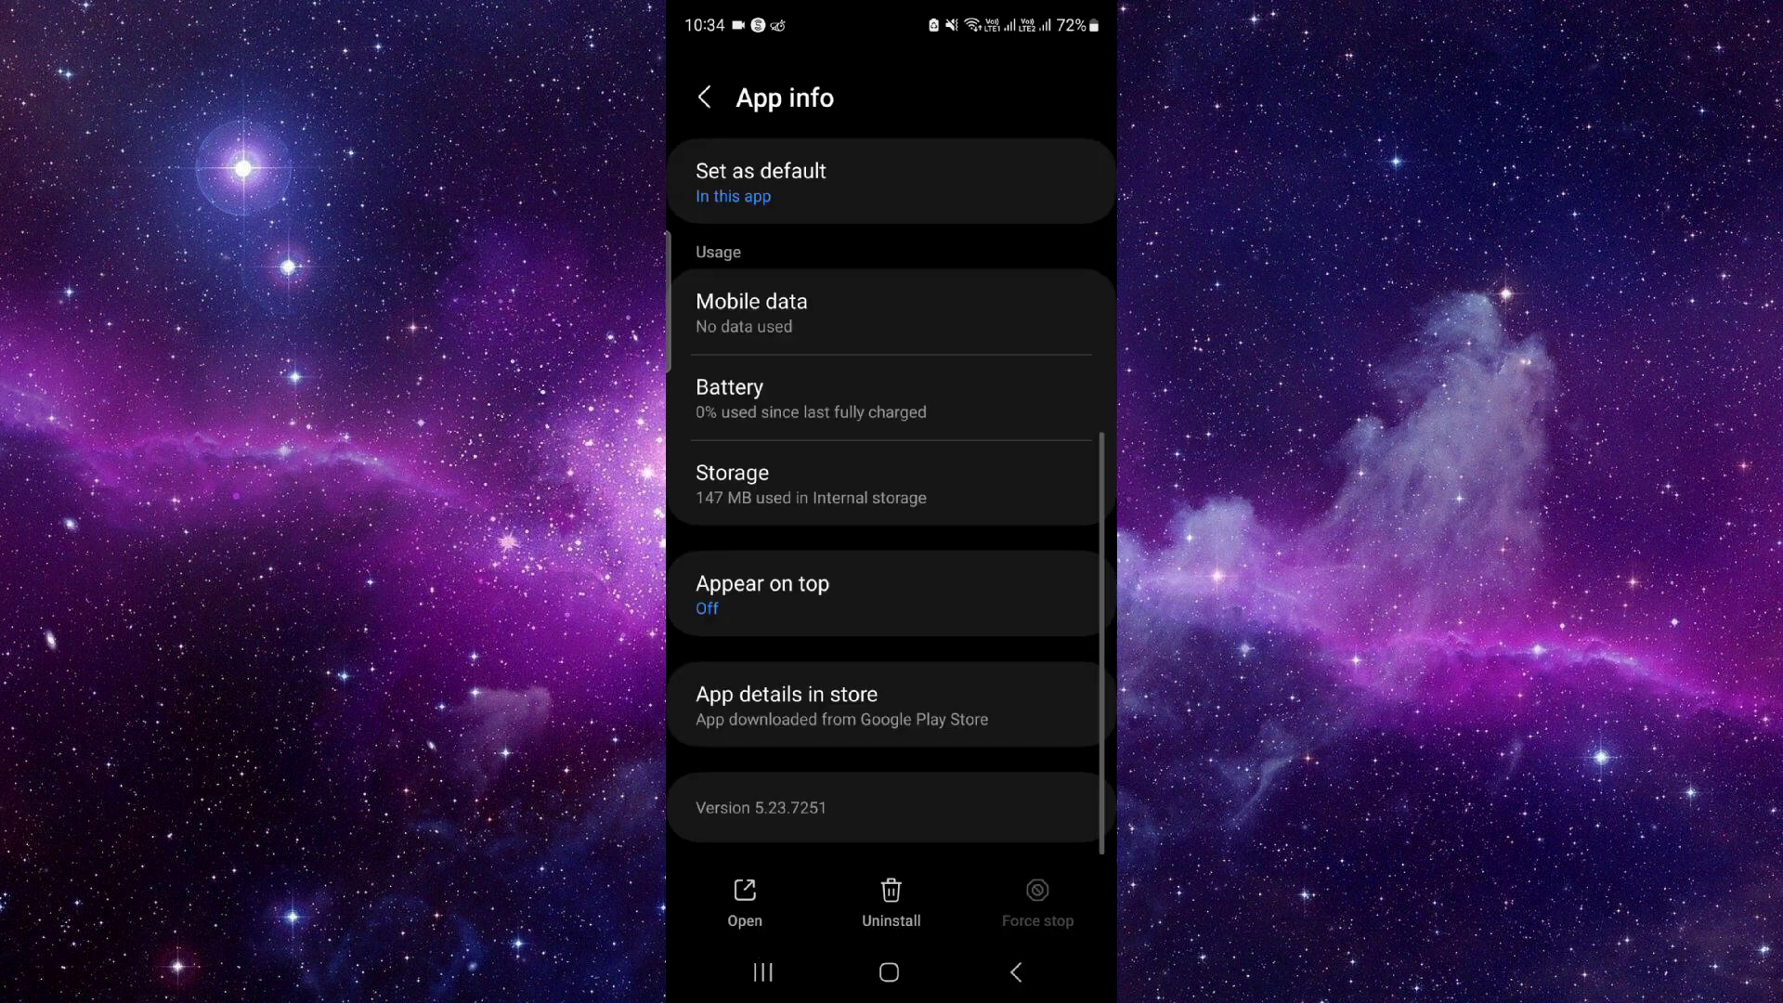
click(787, 704)
Uninstall Amazon Chime from its Play Store page and confirm, leaving the Install button
click(892, 338)
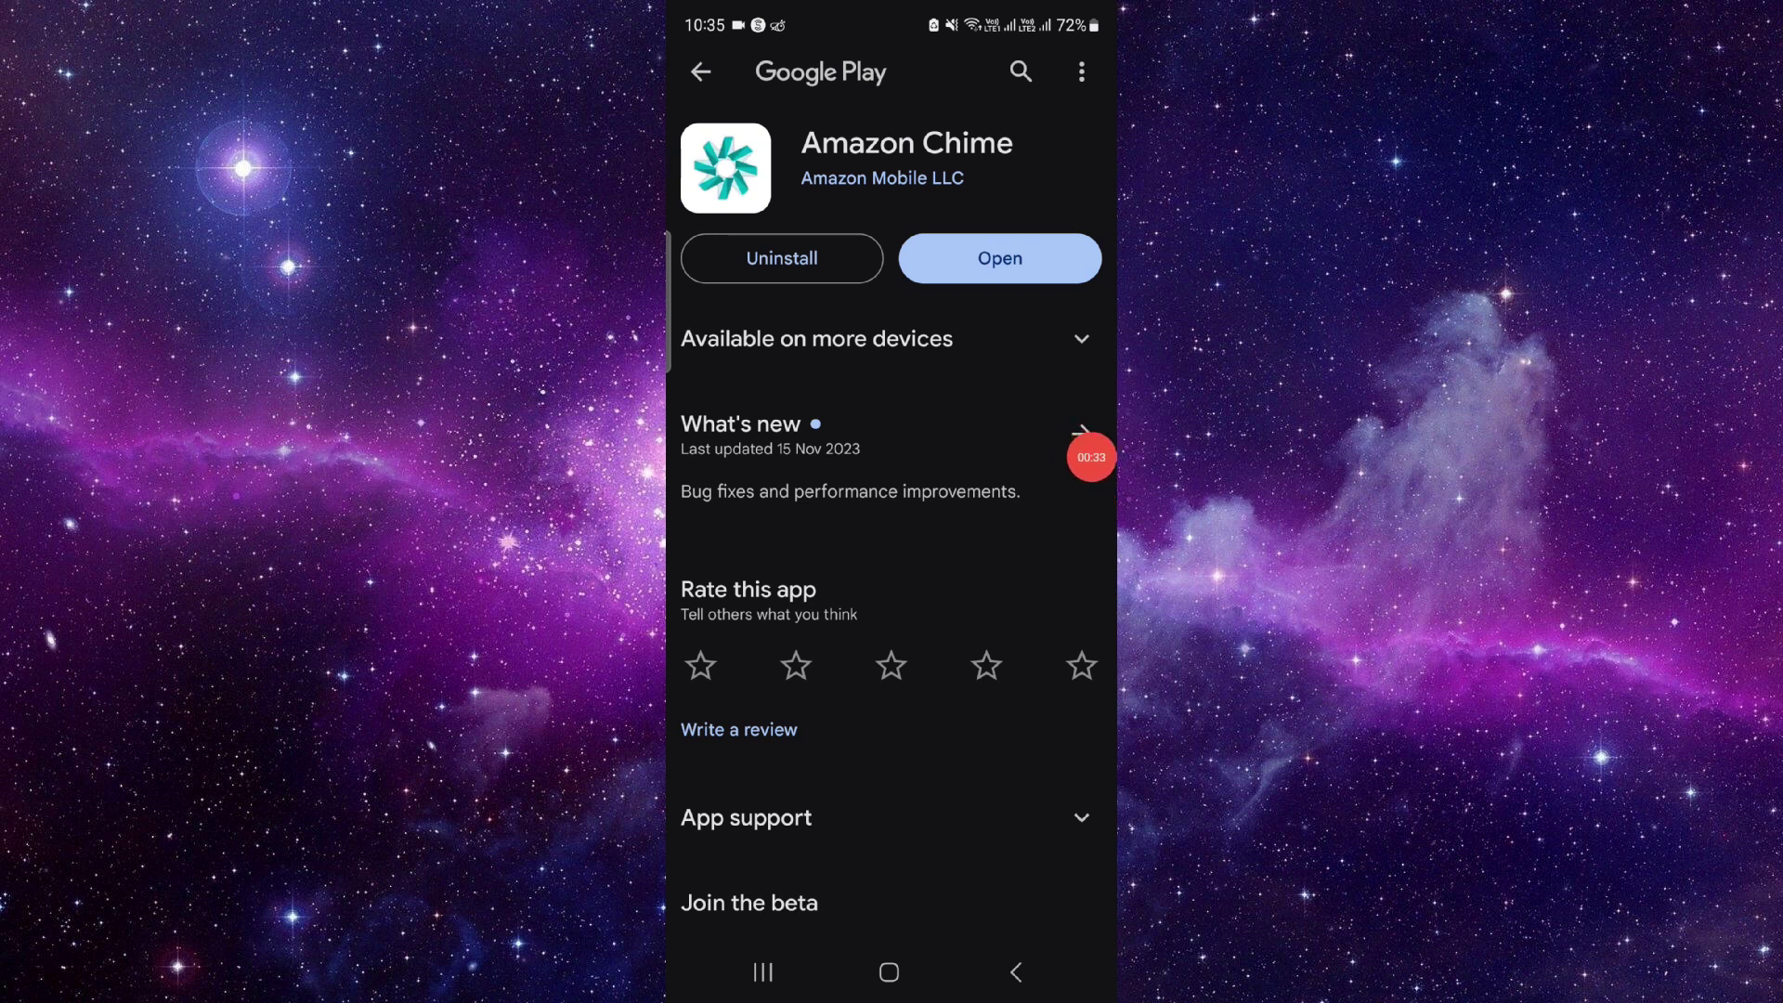
click(782, 258)
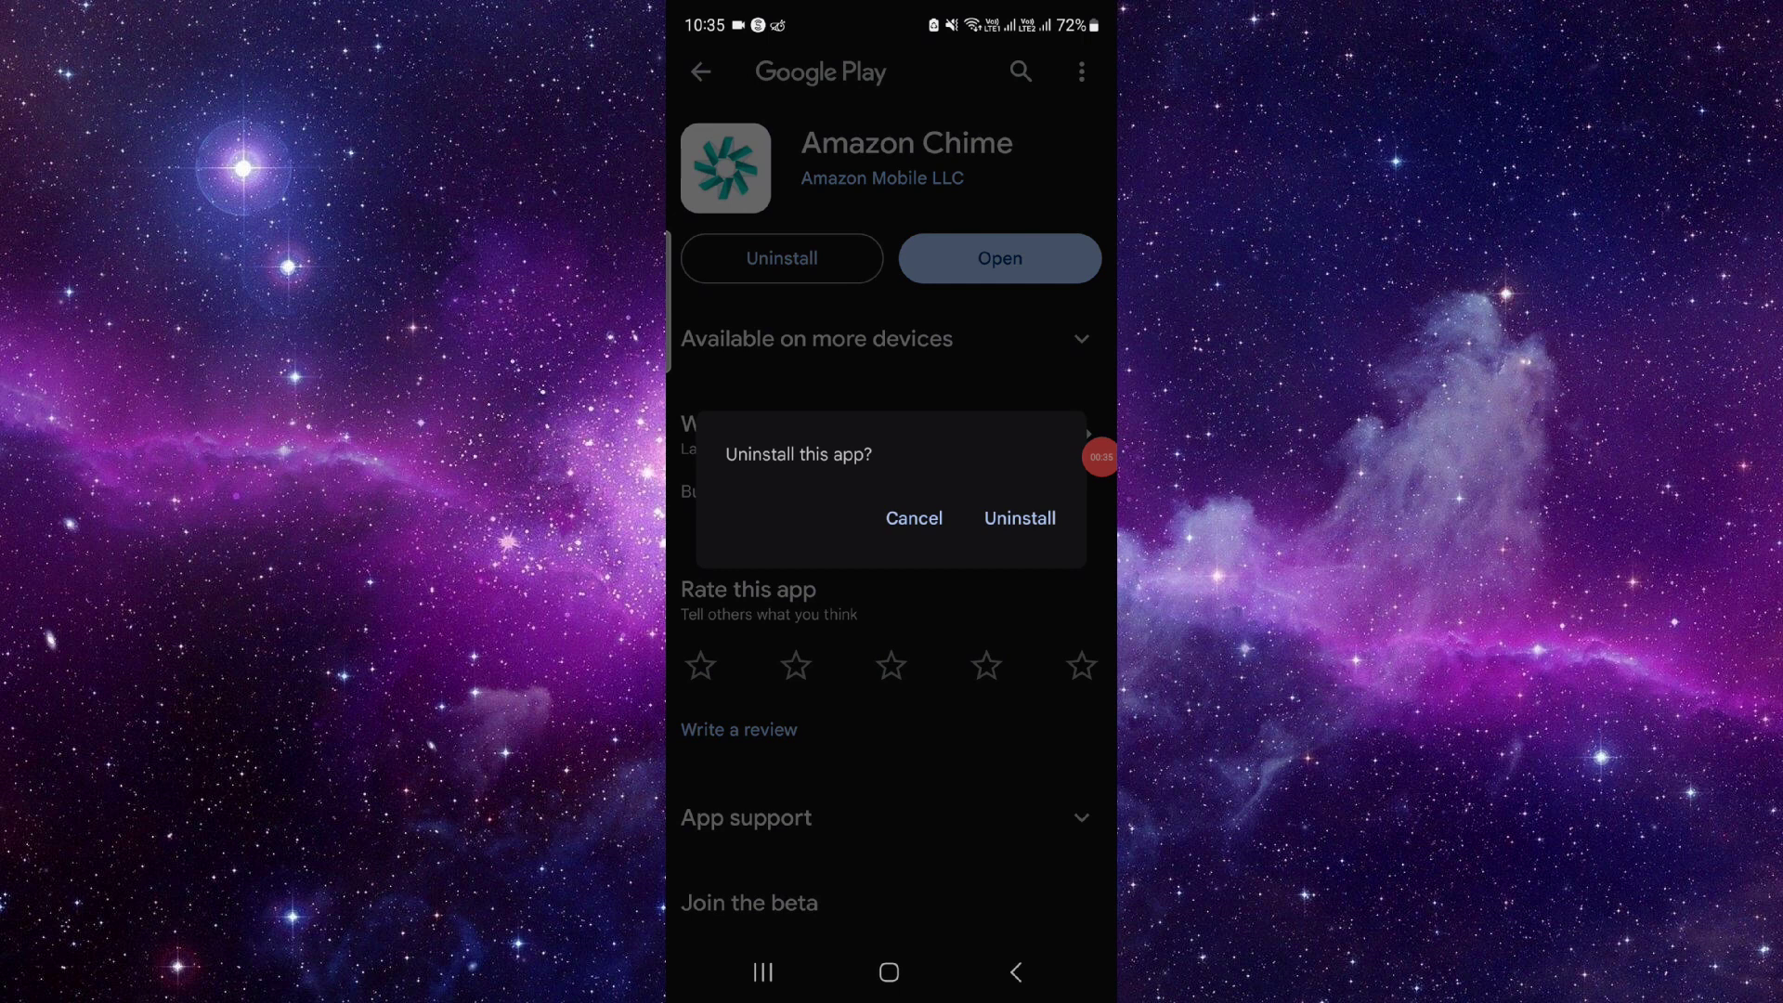
click(1021, 517)
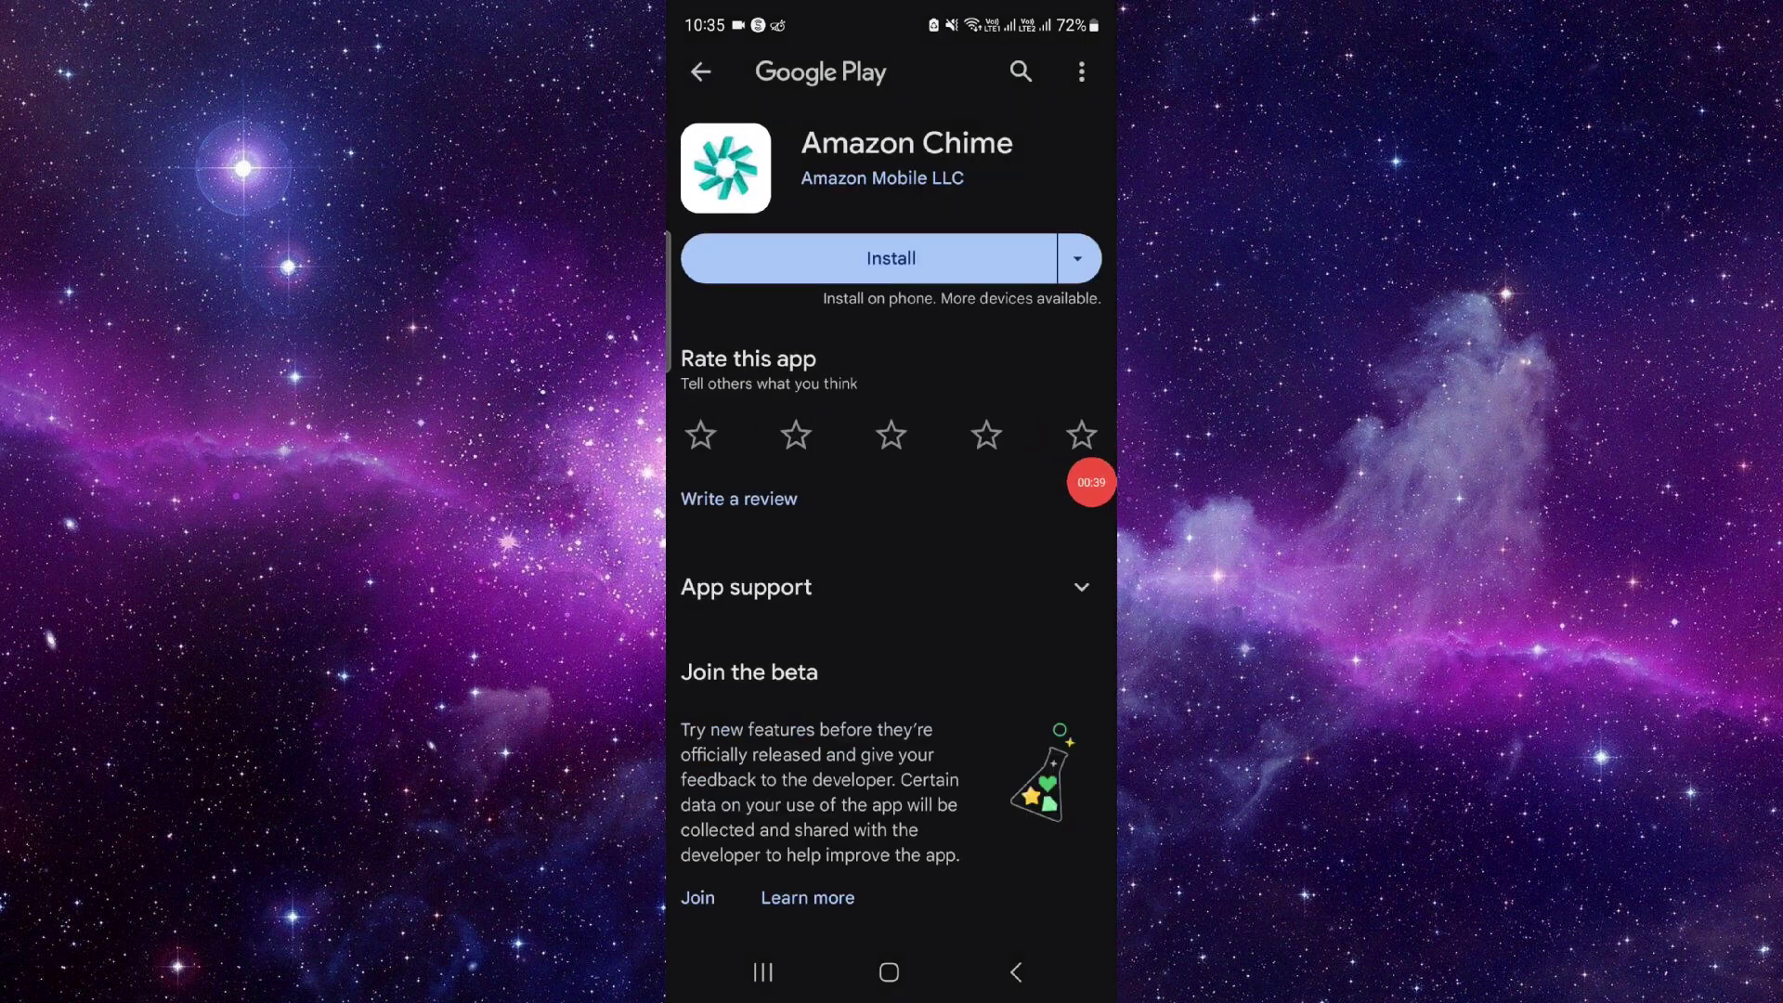
Swipe Google Play away from Recents and settle on the launcher home screen
click(764, 970)
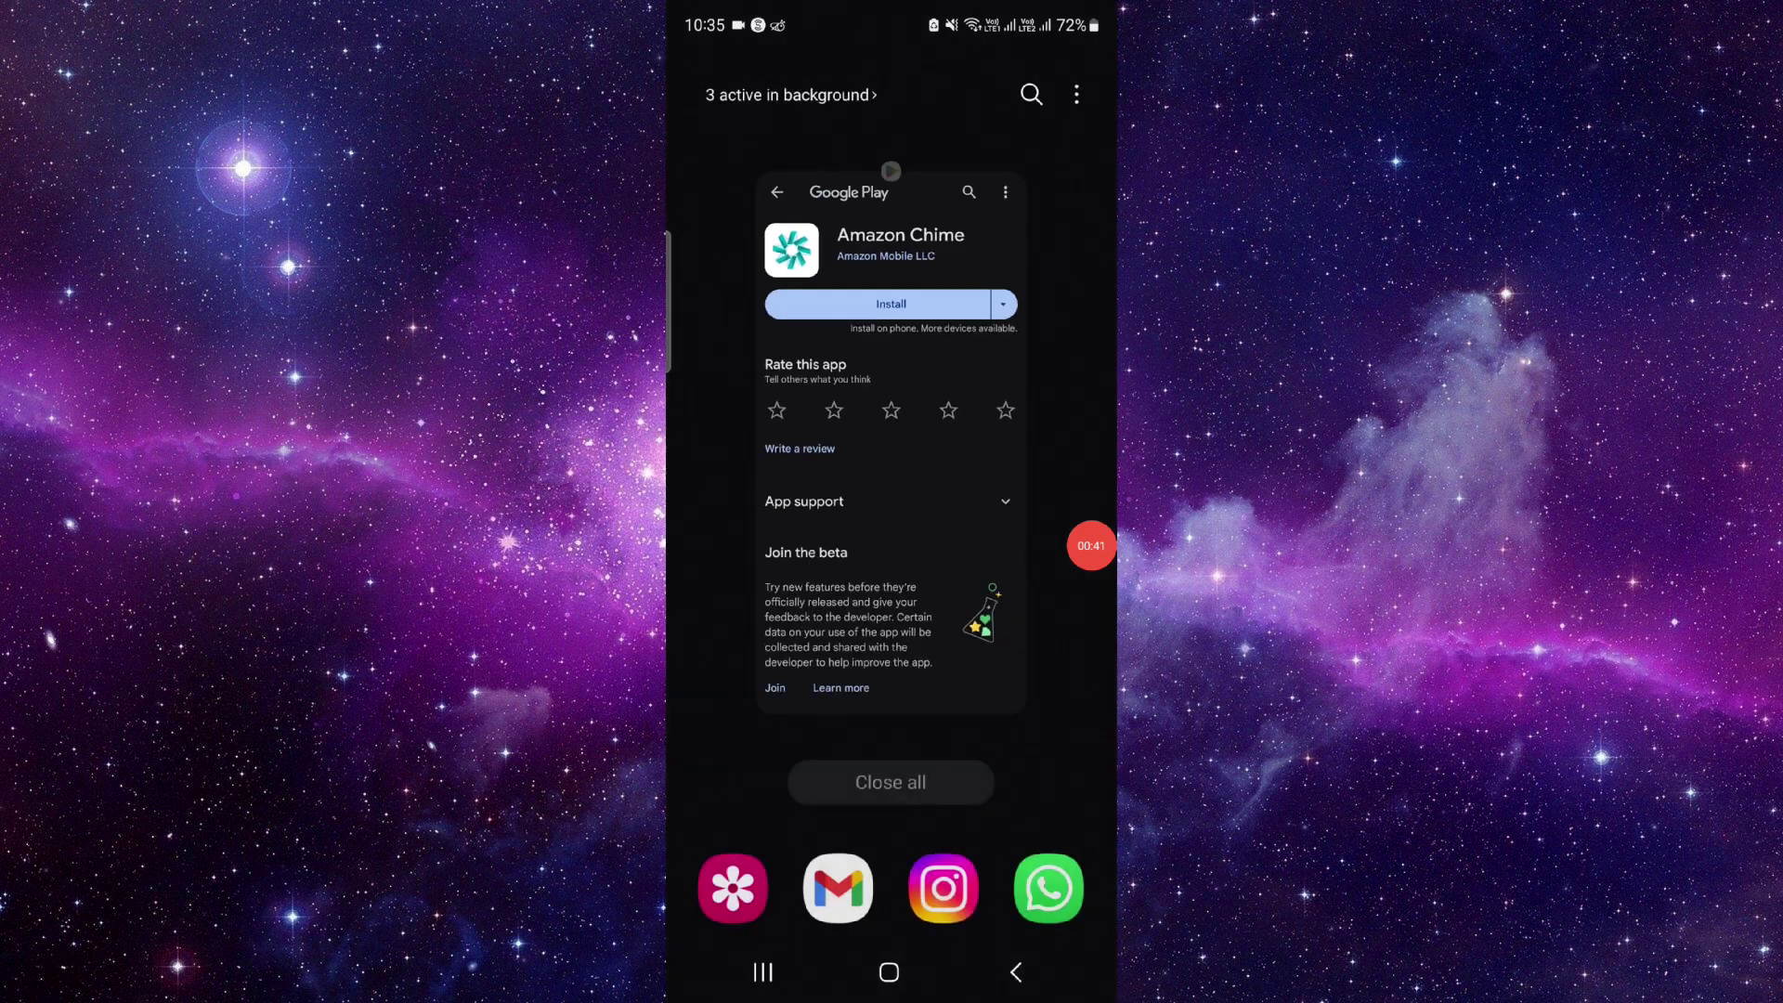
drag(891, 557, 891, 113)
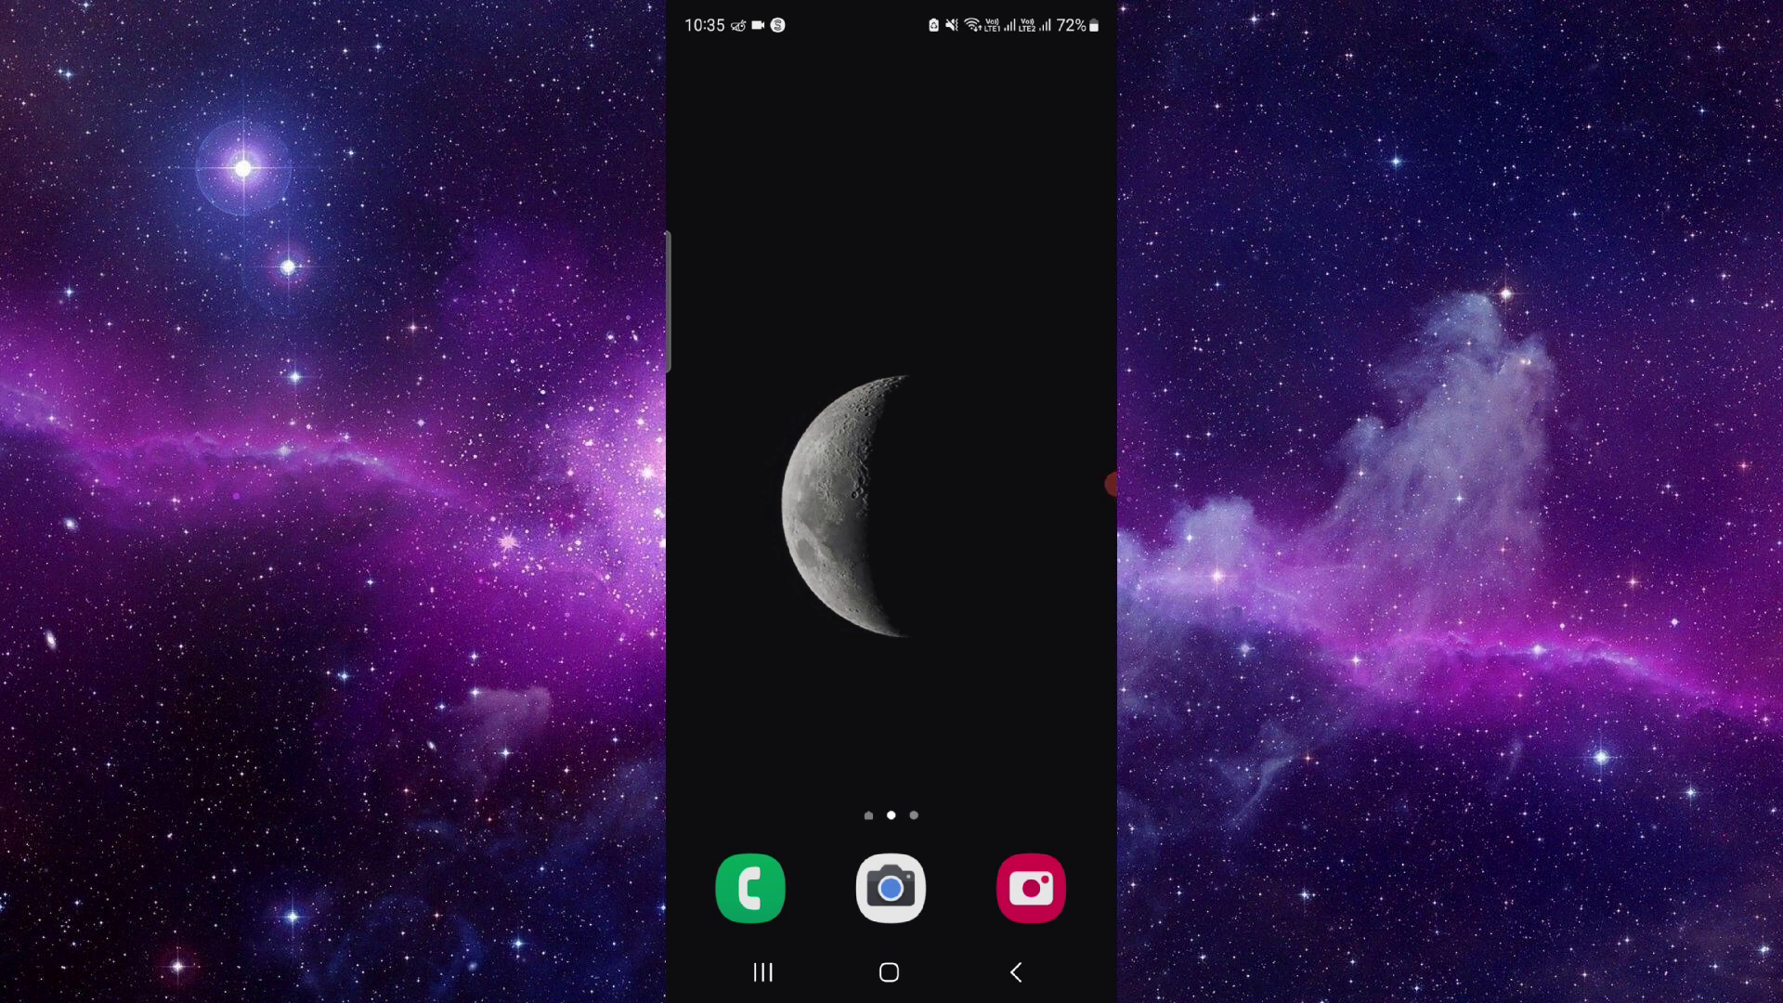
mouse_move(891, 696)
mouse_down()
mouse_move(891, 279)
mouse_move(891, 696)
mouse_up()
click(1110, 483)
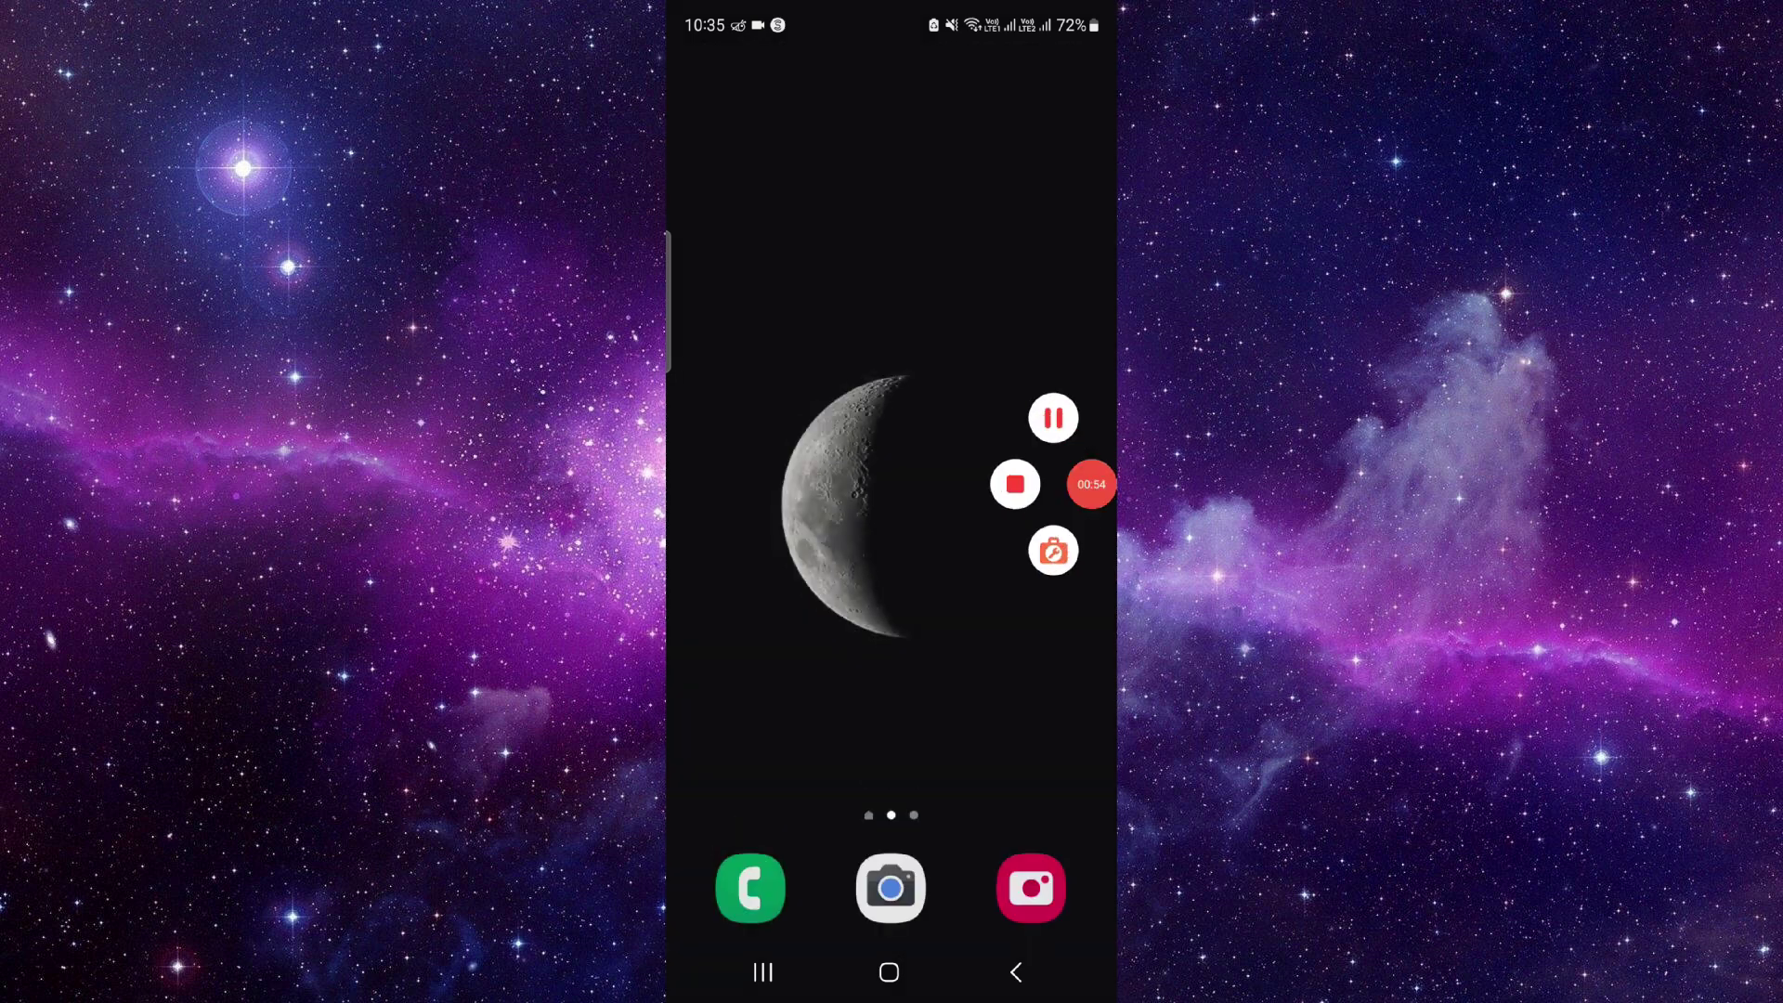